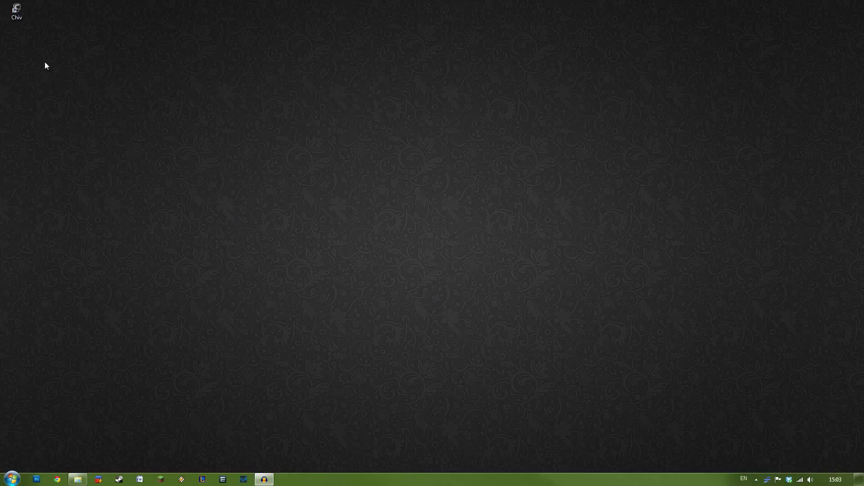
Start the Chivalry launcher from the desktop, open the Medieval Warfare SDK Frontend and launch the Unreal Editor from it
double_click(17, 11)
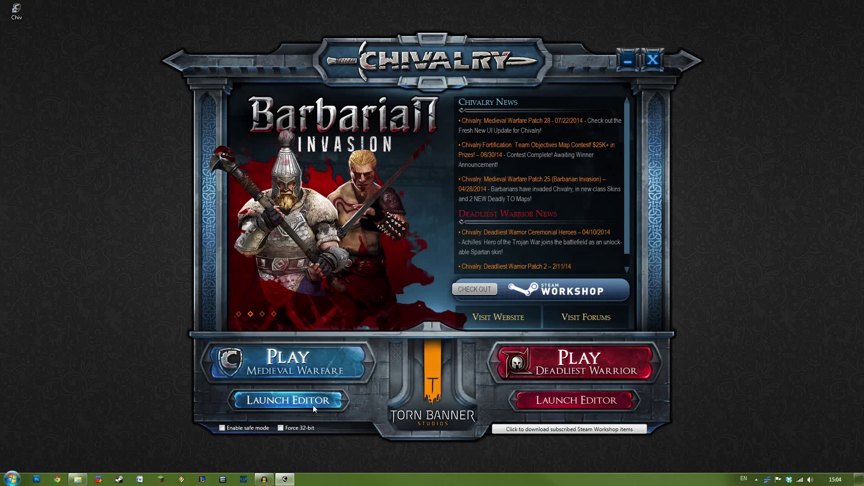
left_click(314, 405)
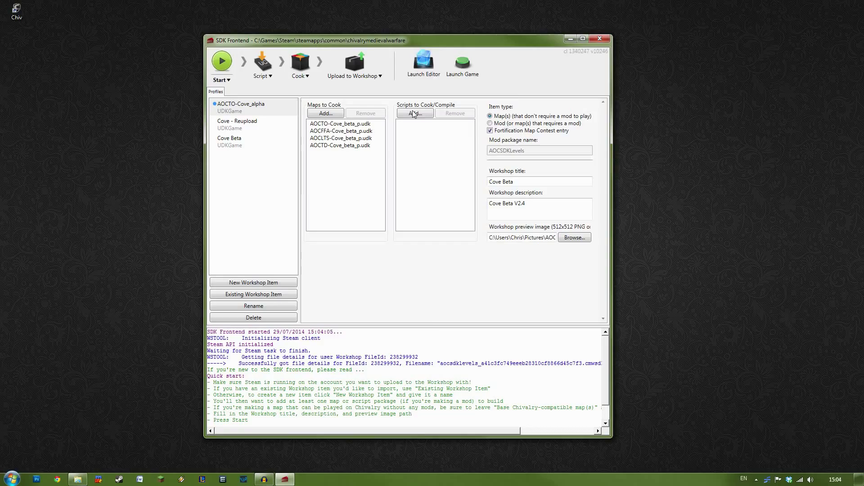
left_click(421, 79)
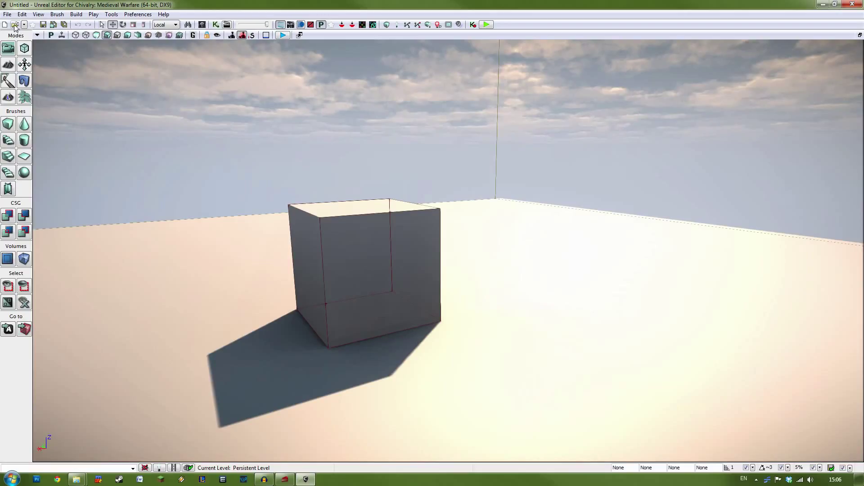
Save the untitled map as AOCFFA-Test.udk in the ContentSDK folder, replacing the existing file
left_click(7, 14)
left_click(54, 58)
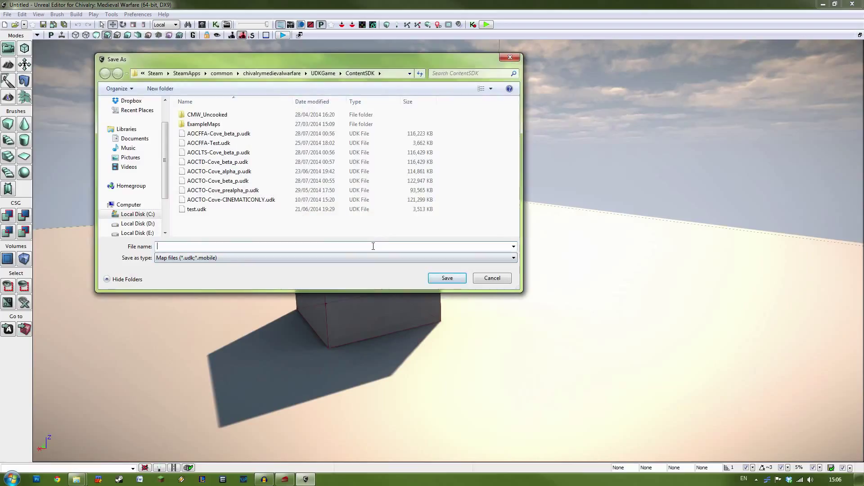
type("AOC")
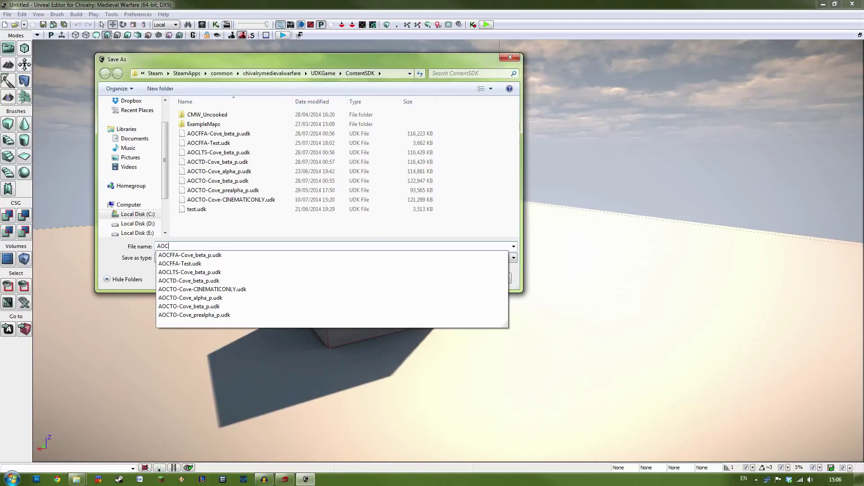
type("FFA")
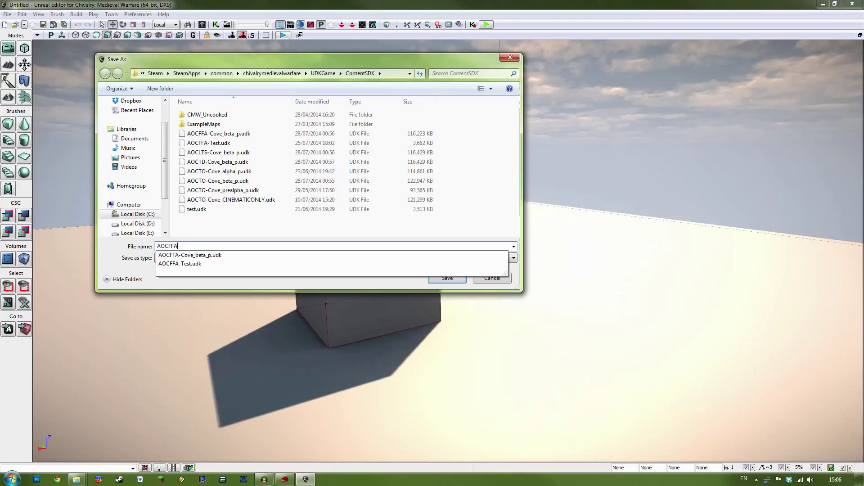
type("-")
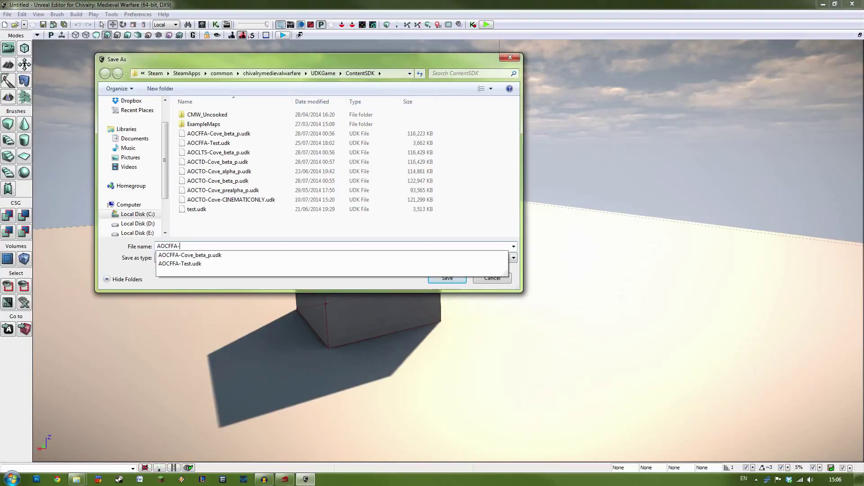
type("Test")
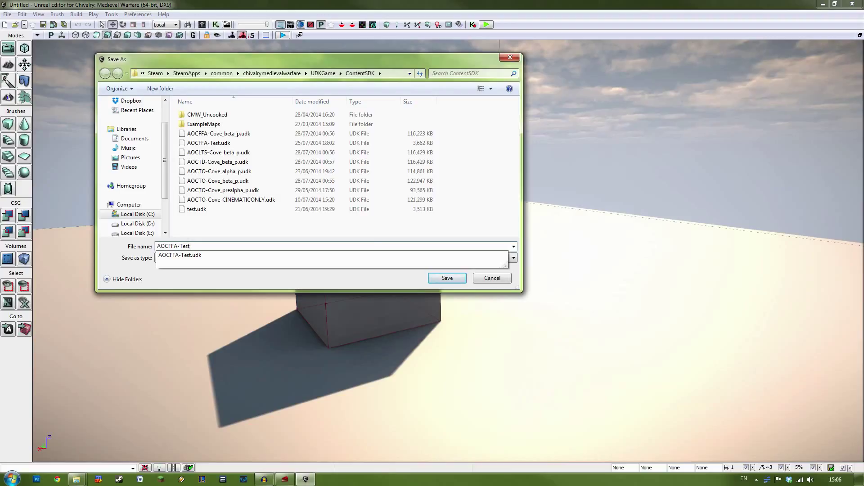
type("_p")
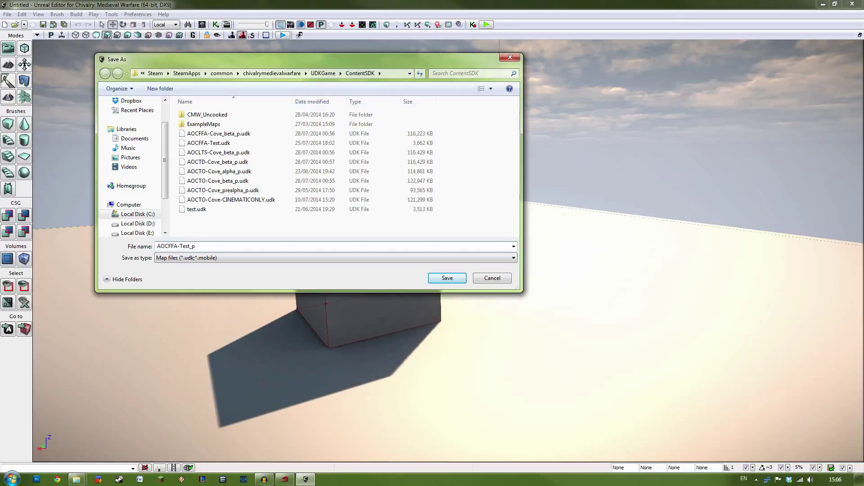
key("BackSpace")
key("BackSpace")
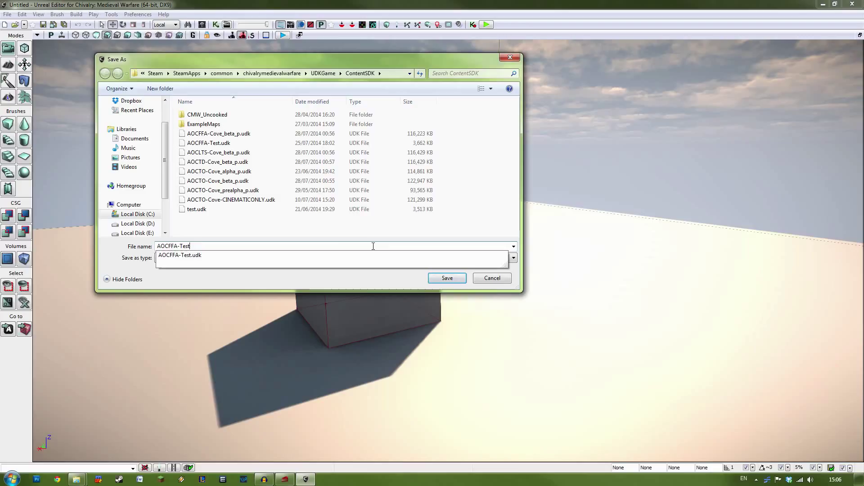
left_click(237, 255)
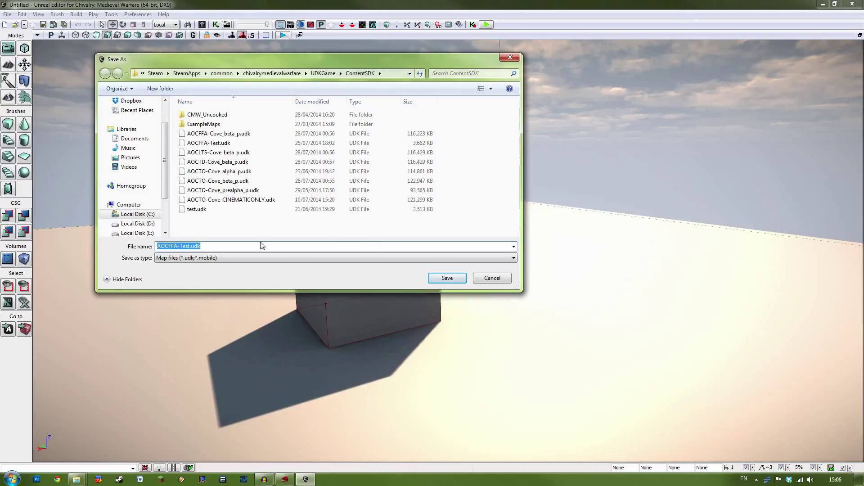
left_click(433, 279)
left_click(458, 245)
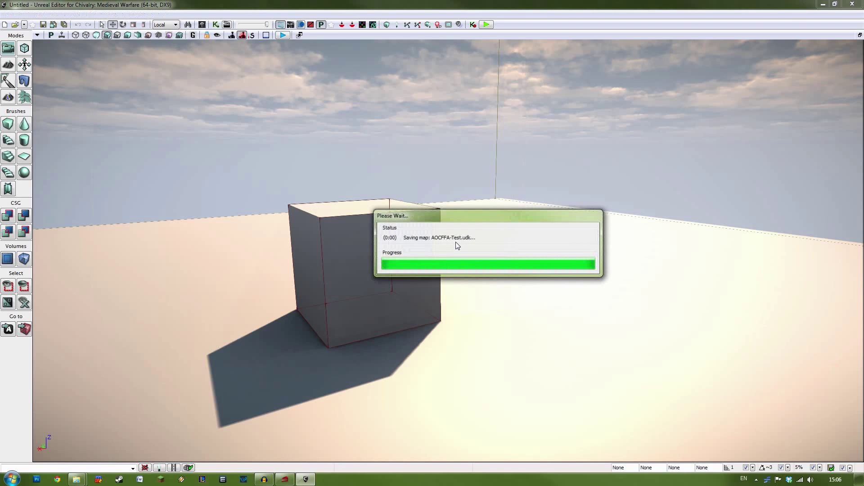
left_click_drag(457, 245, 465, 241)
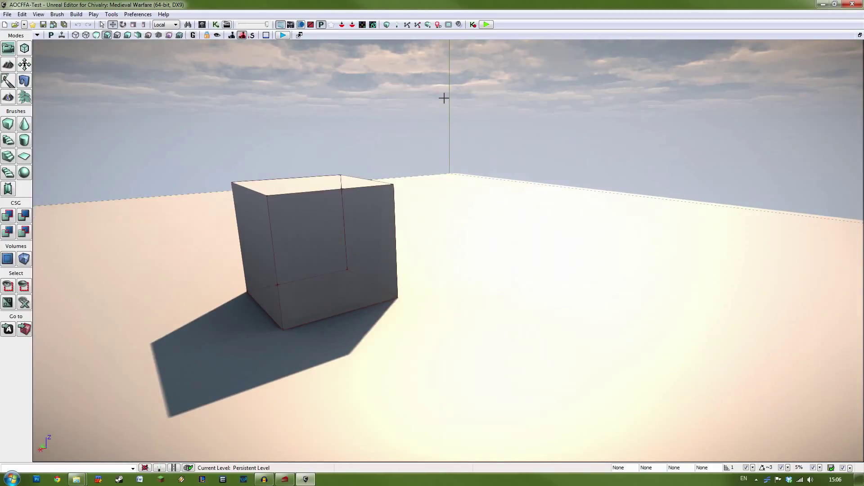
Build the whole map at Medium lighting quality and dismiss the Map Check report
left_click(439, 25)
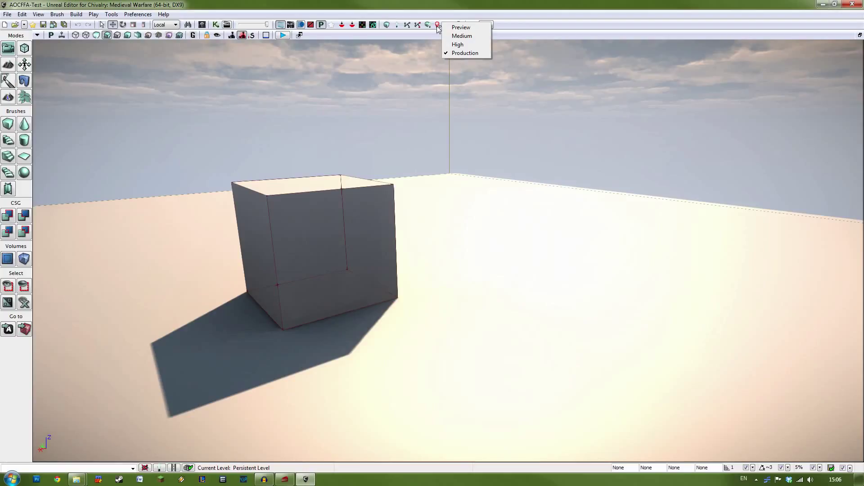
left_click(479, 28)
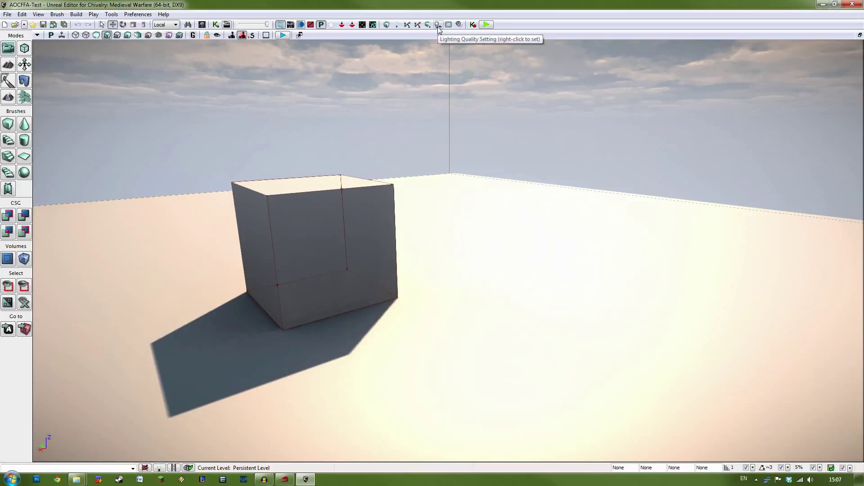
right_click(438, 26)
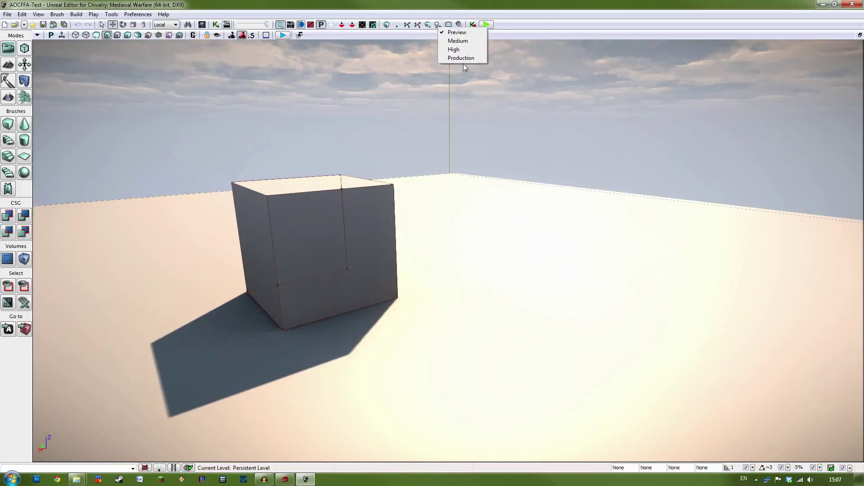
left_click(458, 40)
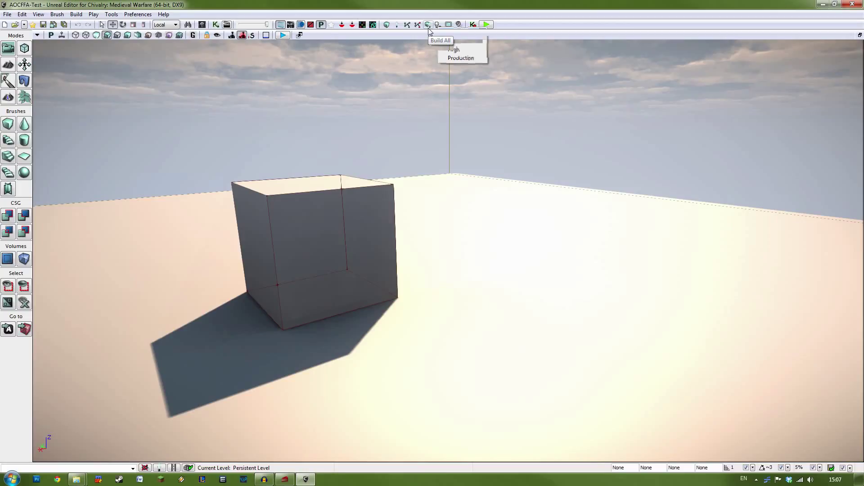
left_click(428, 26)
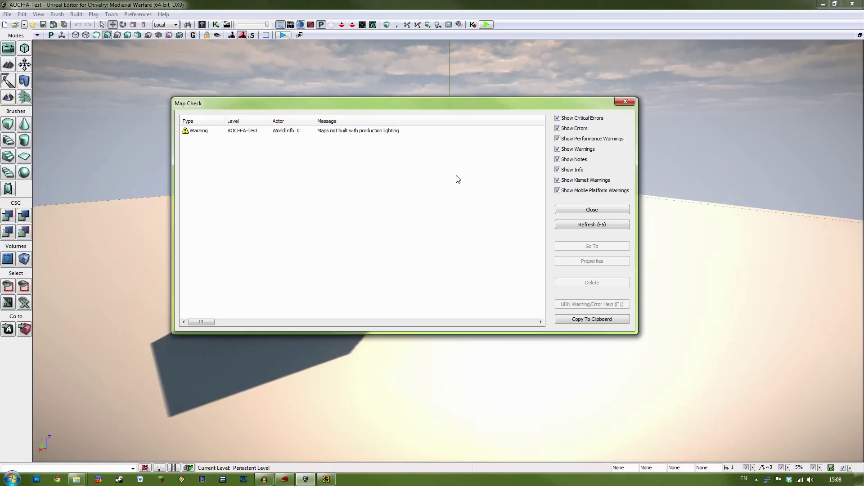
left_click(347, 134)
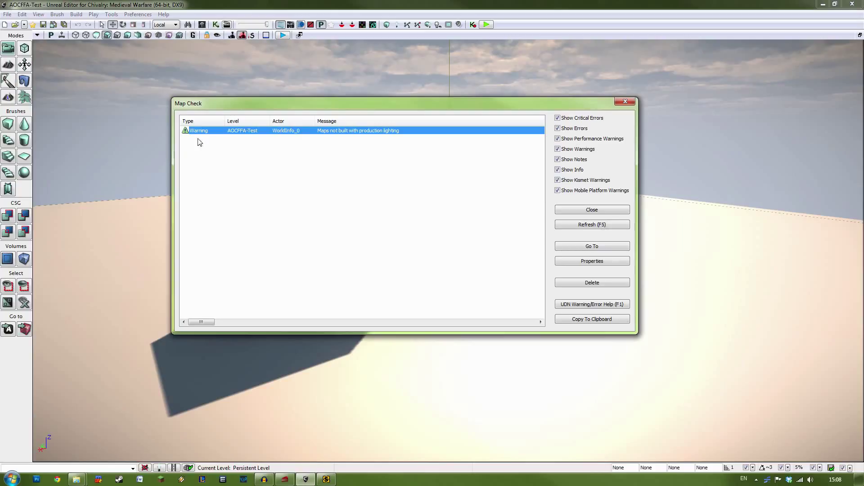
left_click(265, 148)
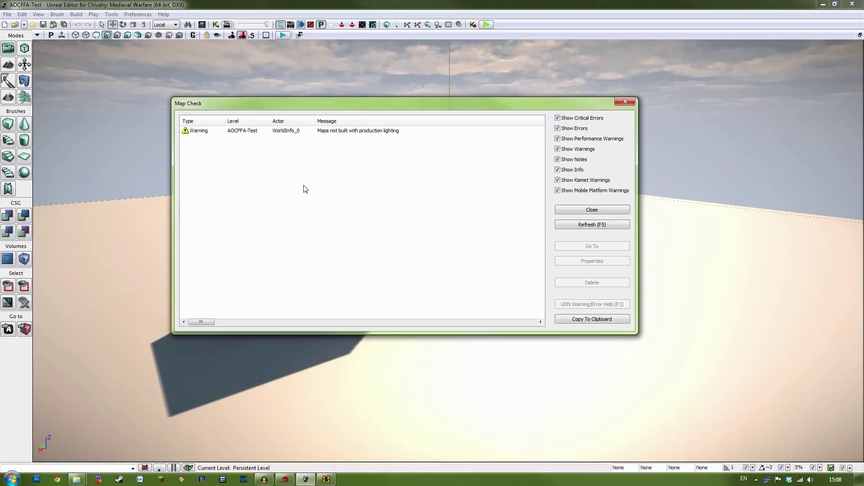
left_click(588, 209)
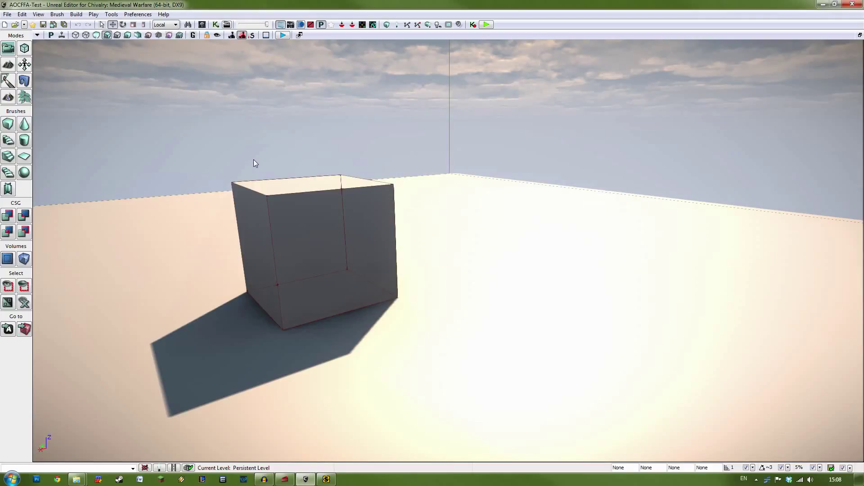
Switch to the SDK Frontend, create a new Workshop item named Test and select its profile
left_click(285, 479)
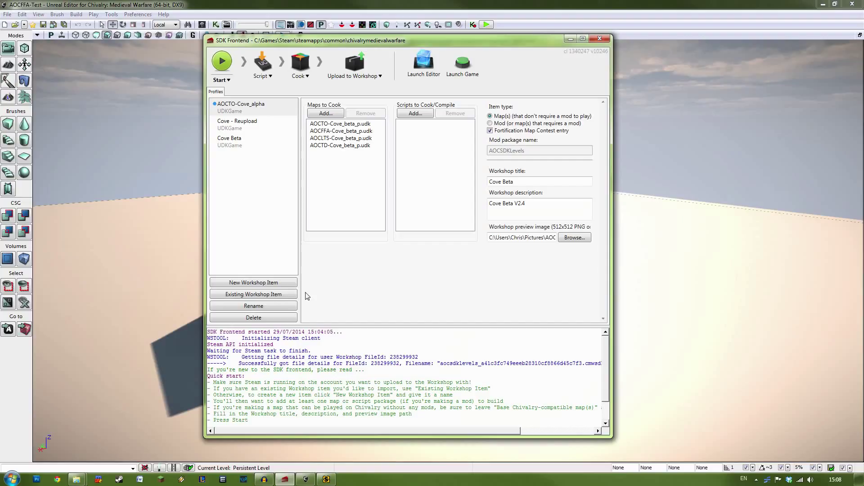
left_click(257, 284)
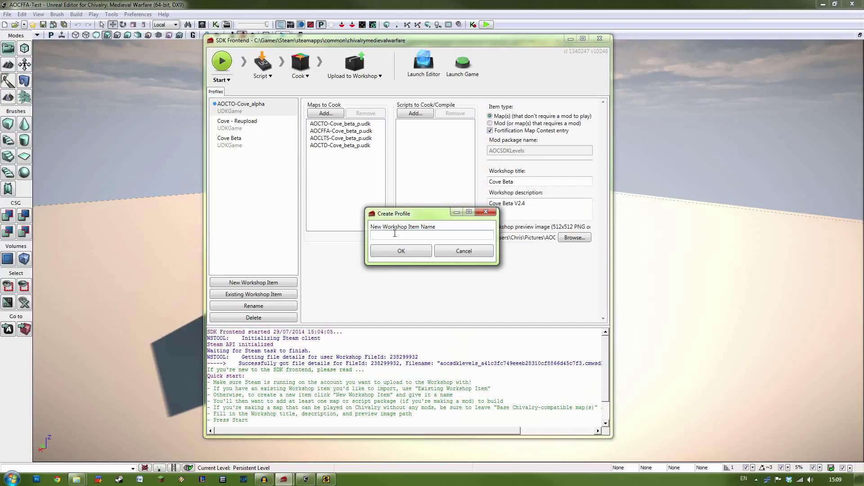
type("Test")
left_click(397, 251)
left_click(236, 161)
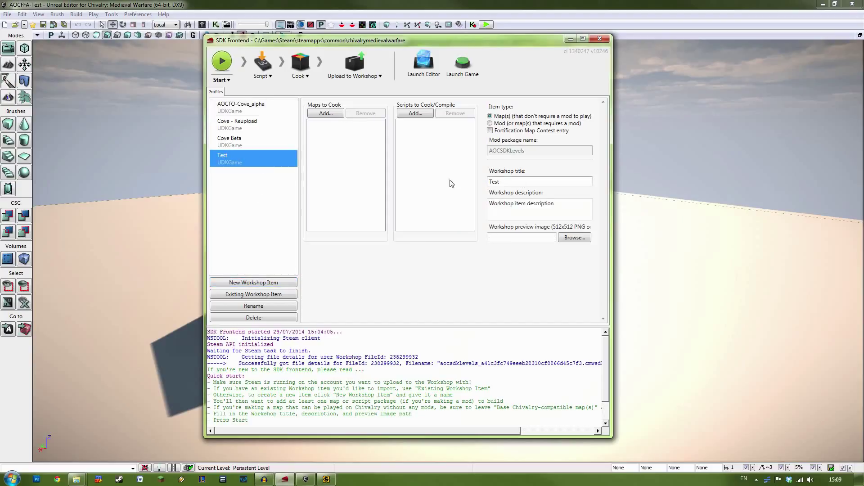
Set the Test profile's Workshop title to "Test Workshop Item" and its description to "Hello World"
double_click(513, 180)
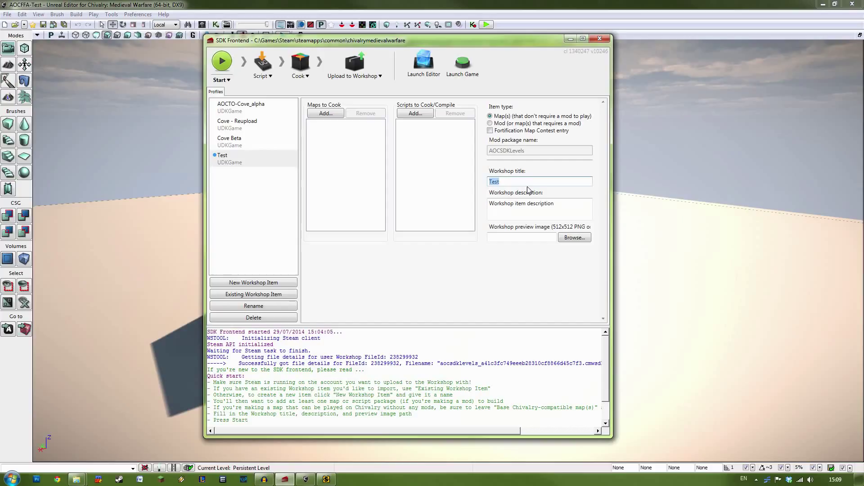
type("Test Workshop Item")
left_click(569, 206)
key("ctrl+a")
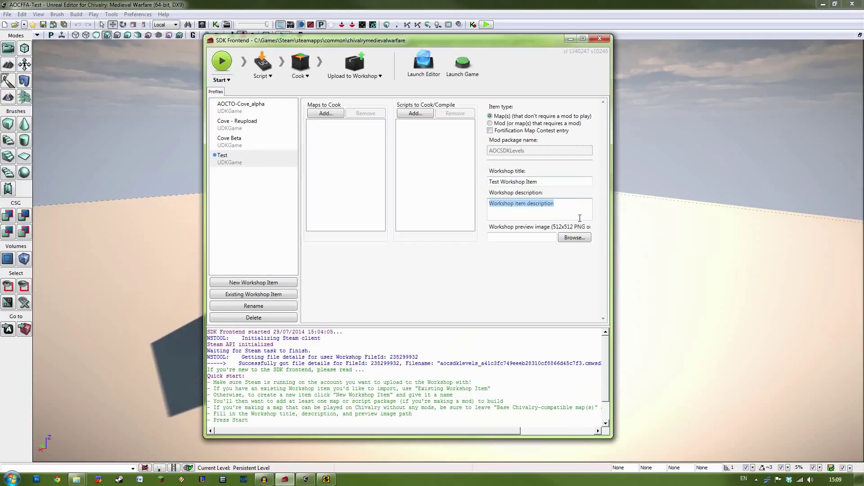
type("Hello World")
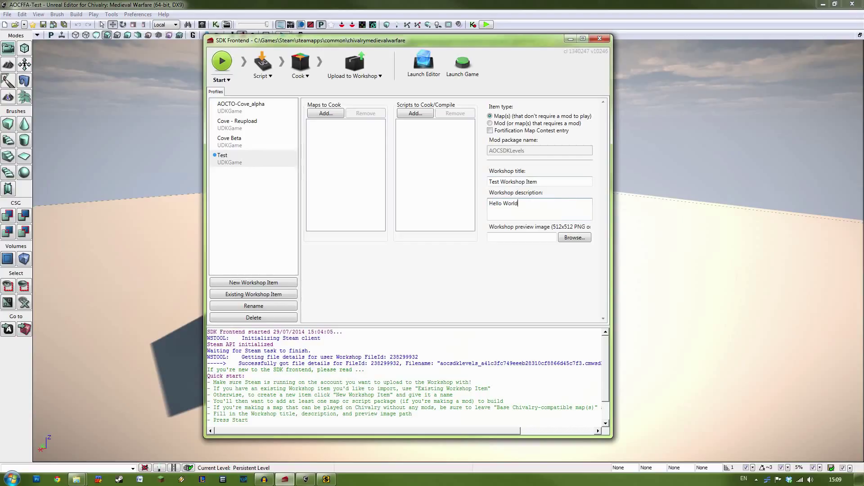
Set the Workshop preview image path to C:\test.png
left_click(538, 240)
type("C:\\t\test.png")
left_click(554, 207)
left_click(540, 237)
Add AOCFFA-Test.udk to the maps to cook, filtering the map files by AOCFFA-TEST.UDK
left_click(326, 113)
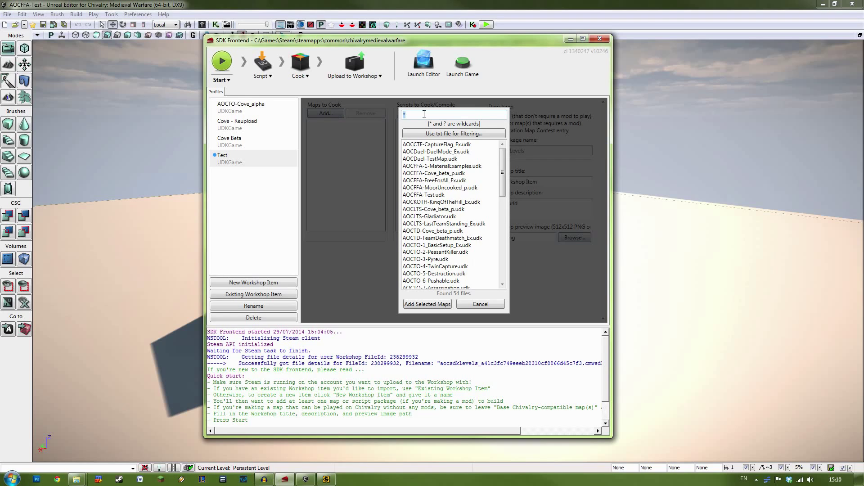
type("AOCFFA")
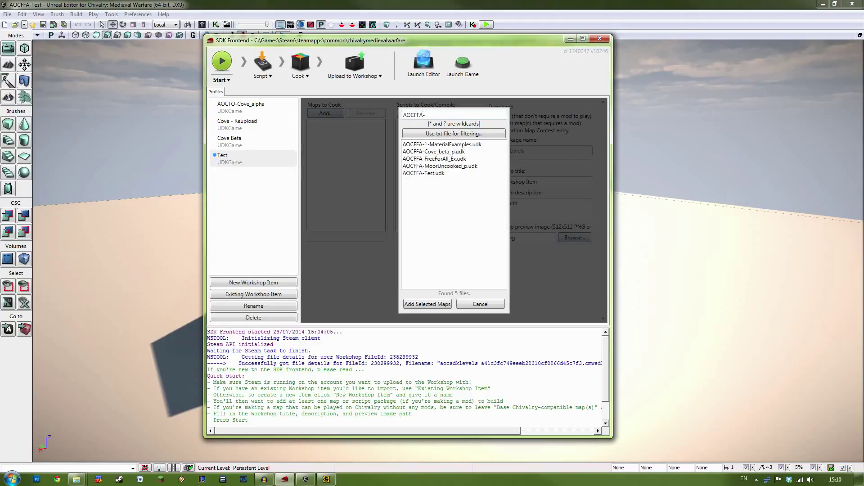
type("-TEST")
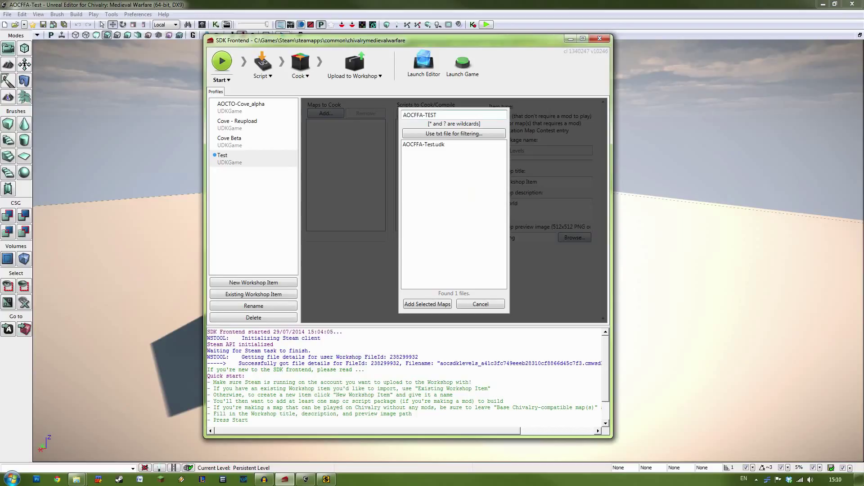
type(".UDK")
left_click(427, 145)
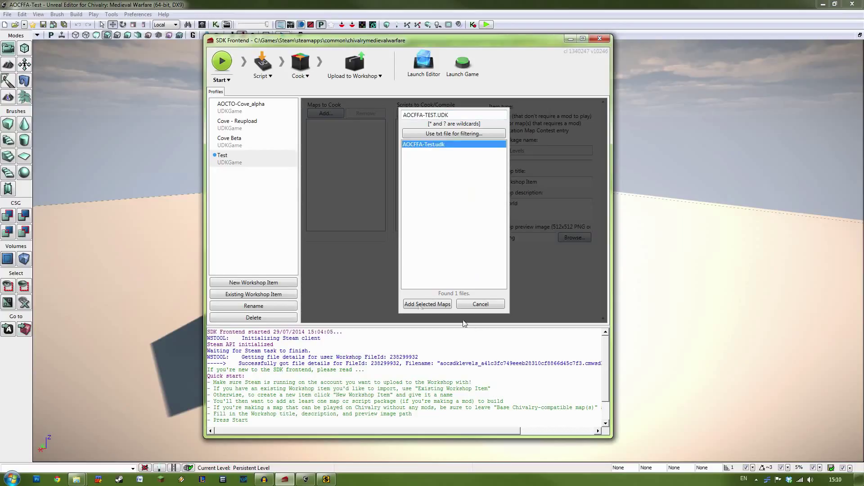
left_click(417, 306)
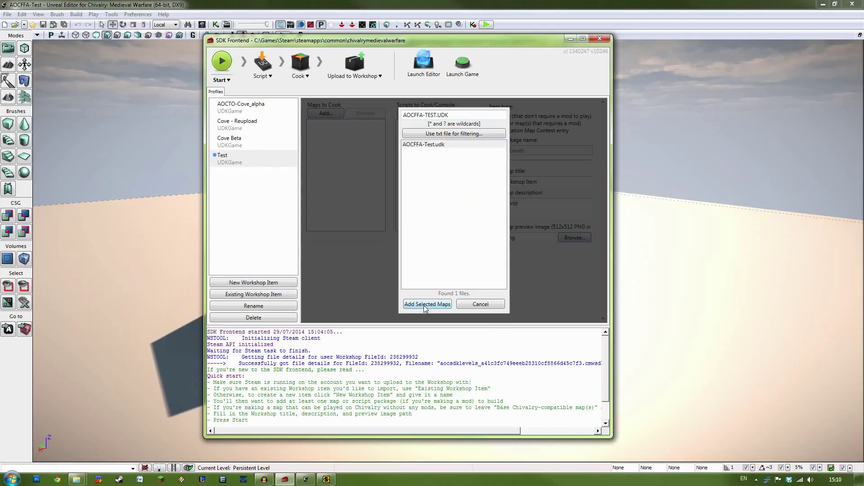
left_click(335, 126)
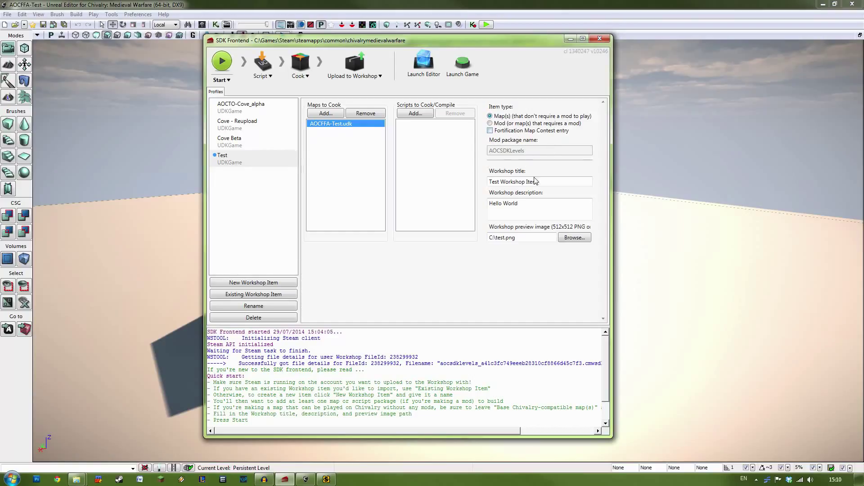
left_click(503, 180)
key("End")
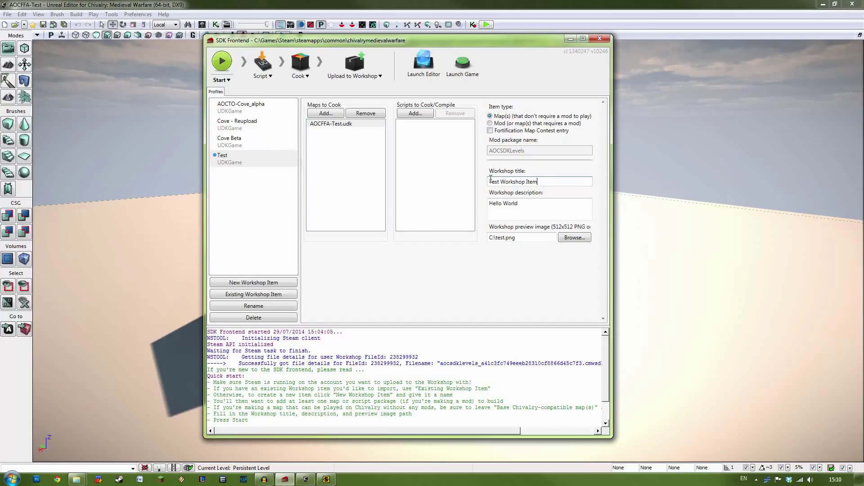
key("Tab")
key("Tab")
key("Tab")
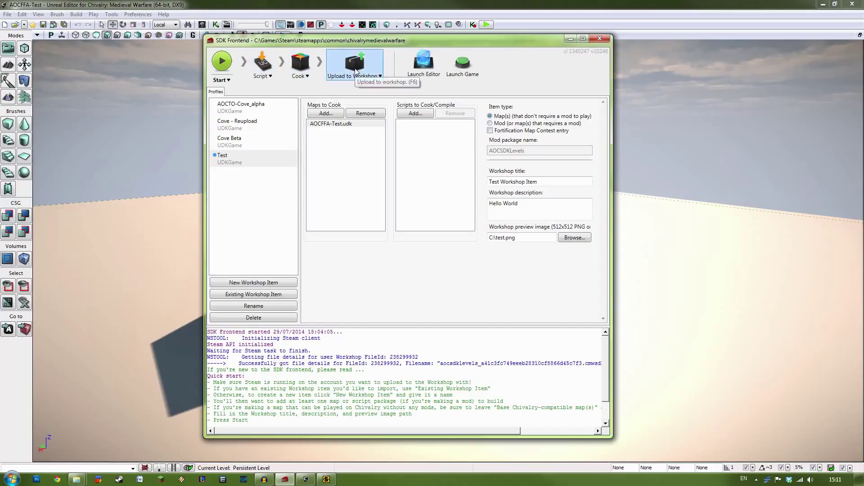
Run the full script, cook and Workshop upload pipeline for the Test profile and check the final lines of its log
left_click(229, 70)
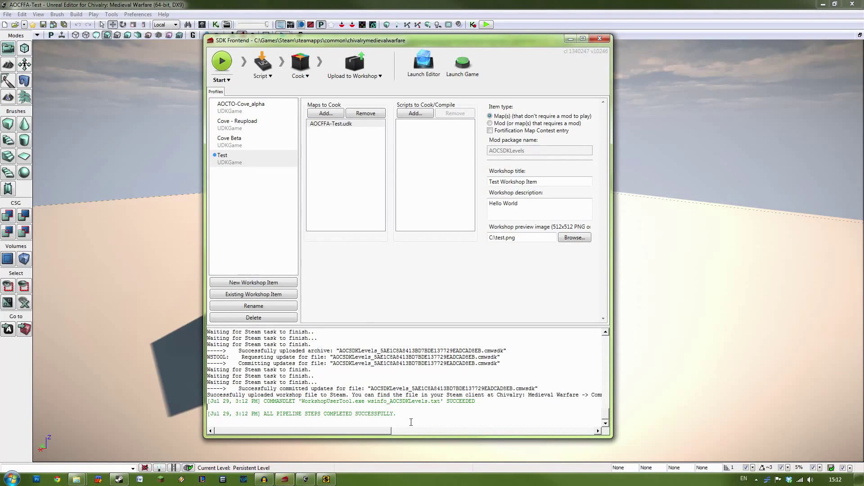
left_click_drag(370, 418, 208, 414)
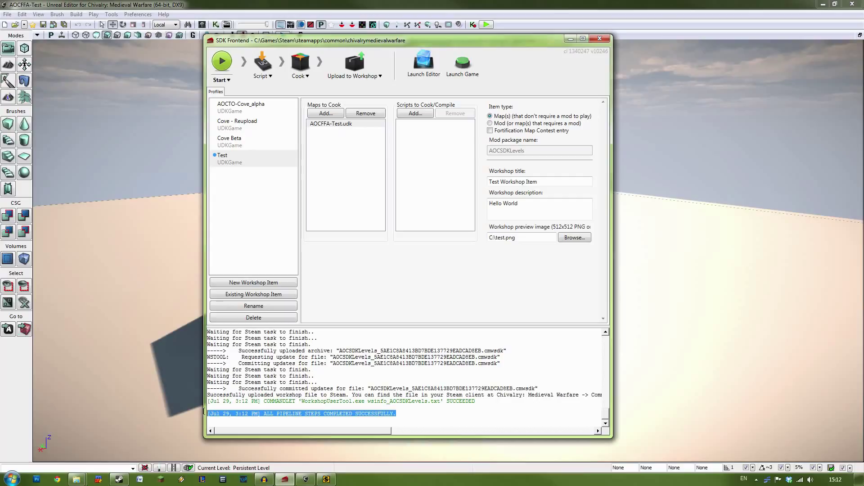
left_click(439, 410)
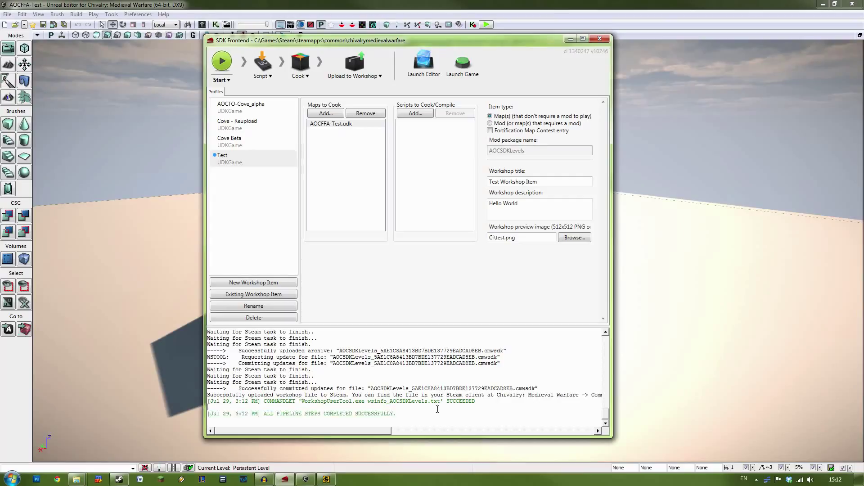
triple_click(439, 411)
left_click(441, 407)
Switch to Steam and open Test Workshop Item from your own Workshop files, reached through the Chivalry: Medieval Warfare Workshop
left_click(117, 481)
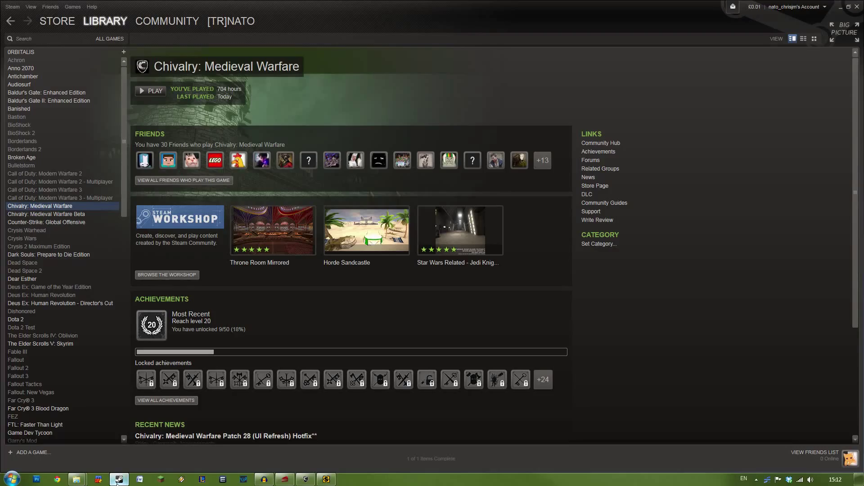
left_click(180, 275)
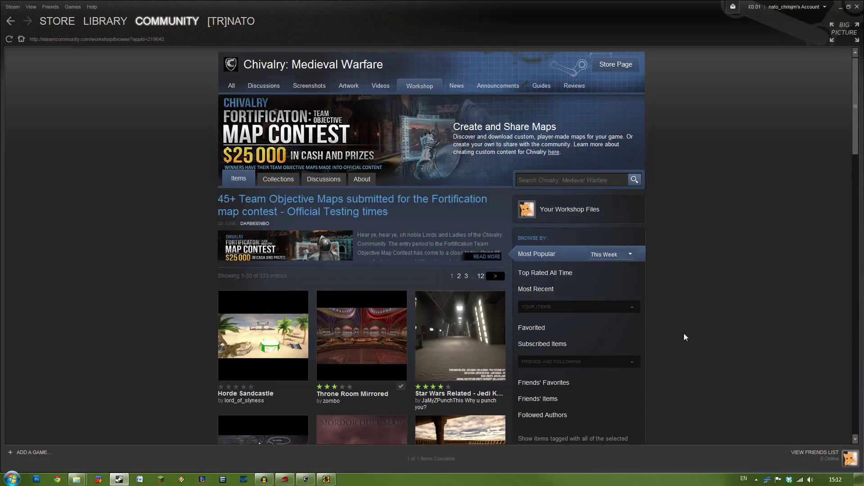
scroll(700, 325, "down", 1)
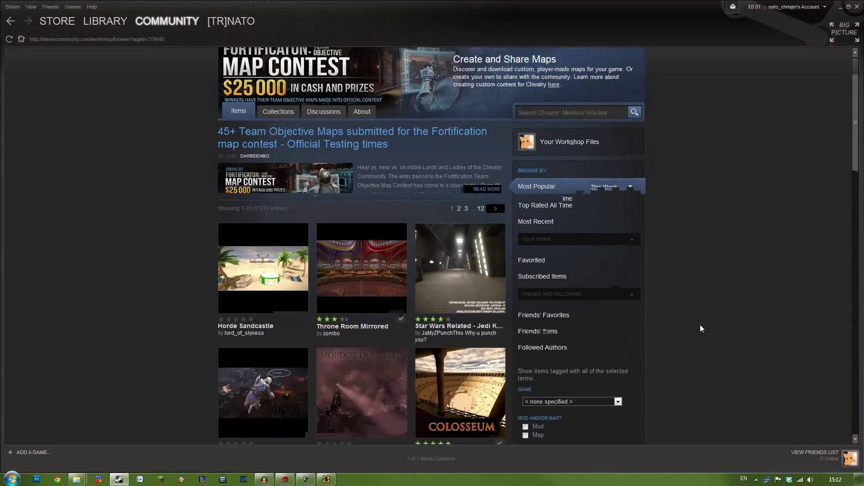
left_click(623, 130)
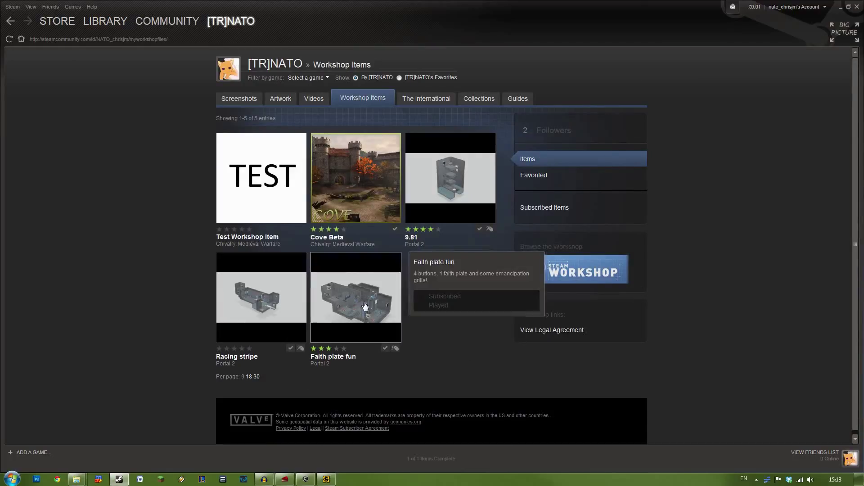
mouse_move(274, 223)
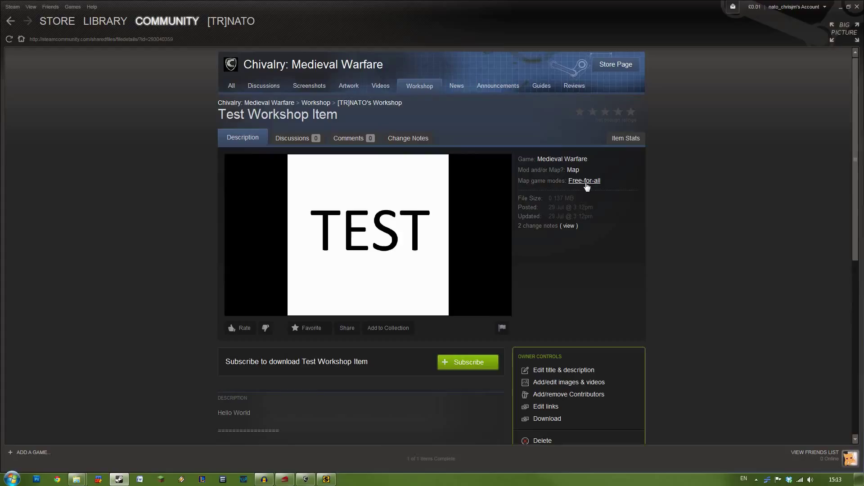
Examine the Test Workshop Item page, checking its description and the list of included maps
scroll(521, 306, "down", 3)
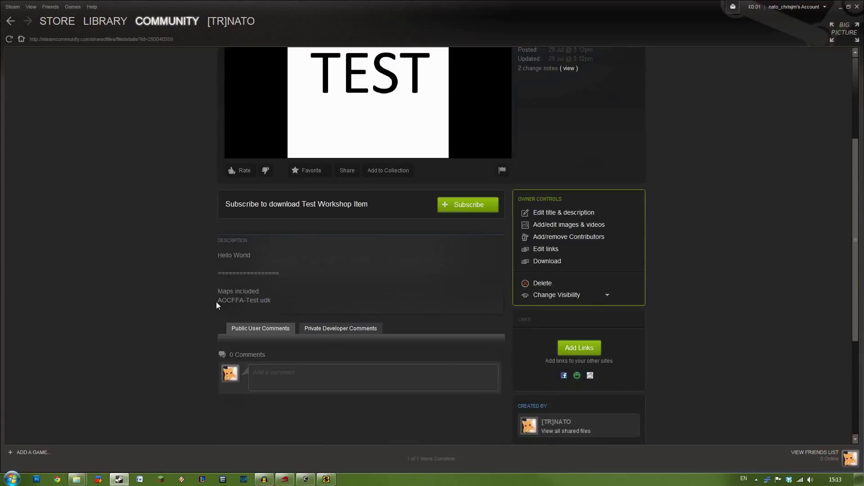
left_click_drag(217, 303, 281, 307)
left_click(285, 310)
scroll(455, 287, "up", 3)
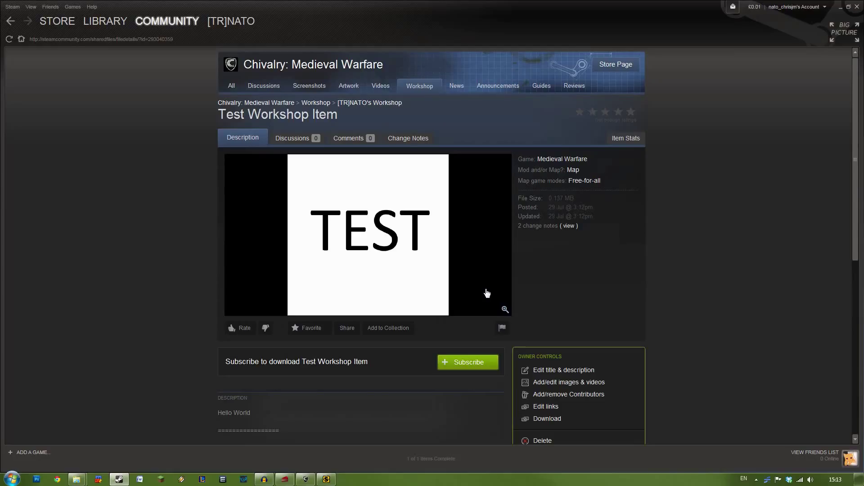
Review the owner controls of Test Workshop Item and its available visibility options without changing the setting
scroll(651, 220, "down", 2)
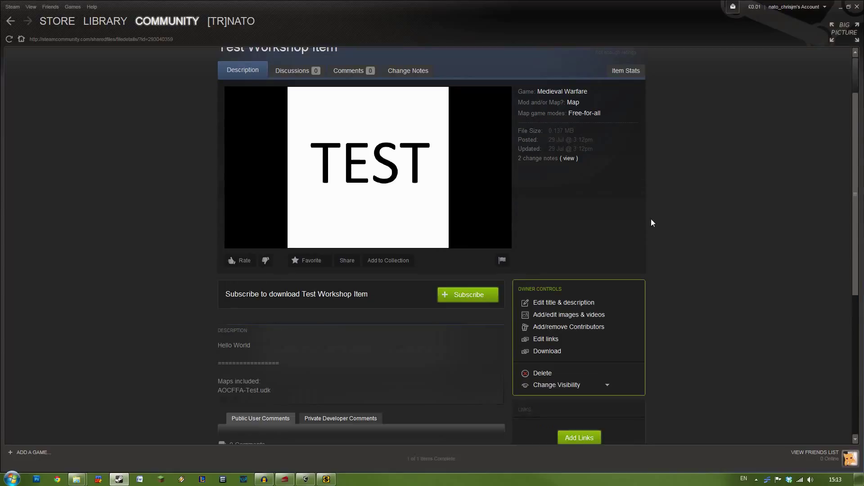
scroll(604, 221, "down", 2)
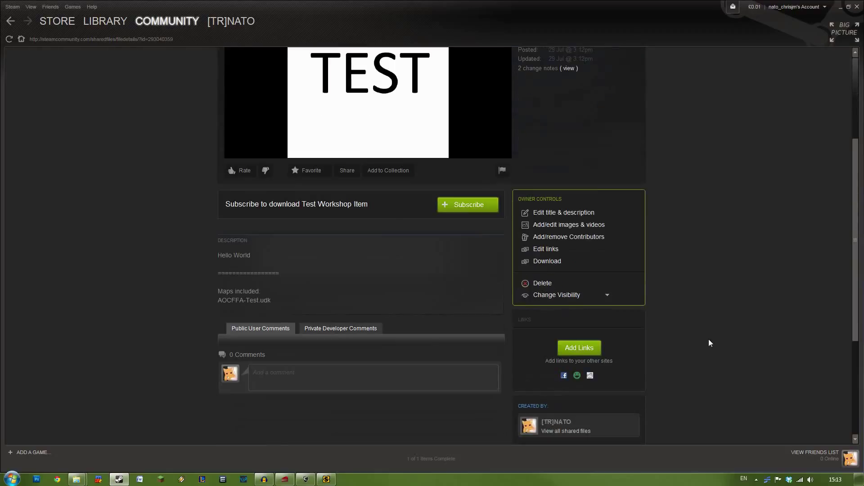
left_click(614, 298)
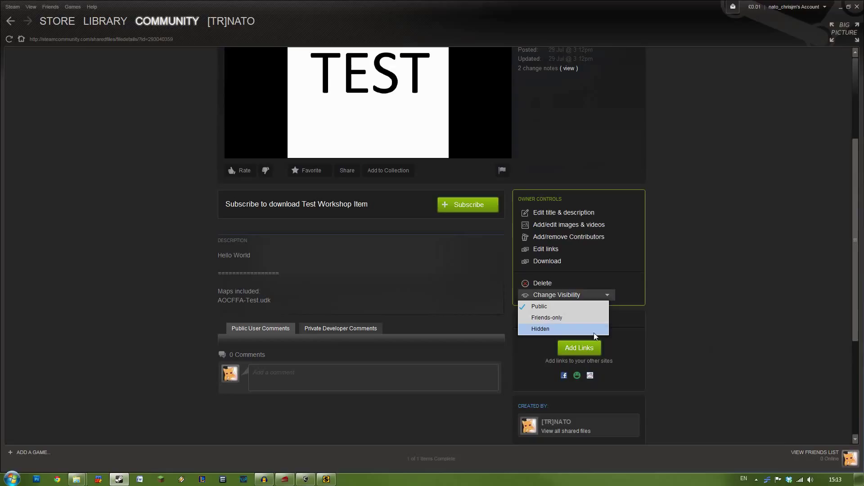
left_click(673, 254)
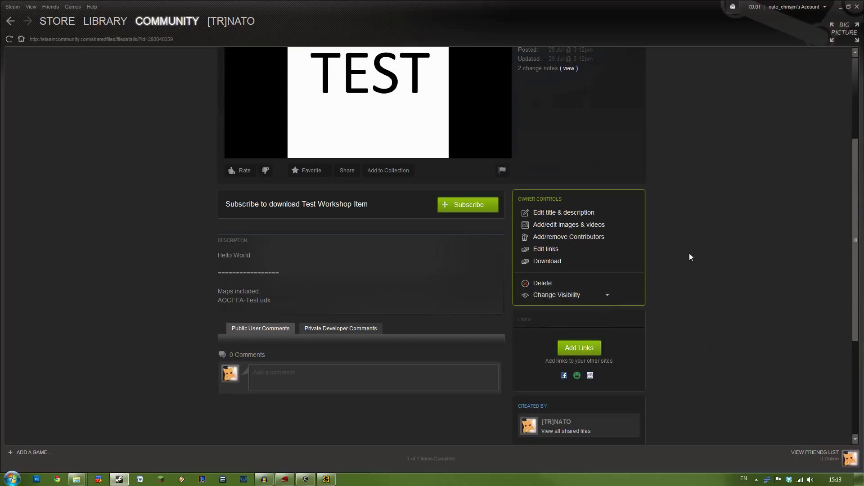
scroll(685, 255, "up", 4)
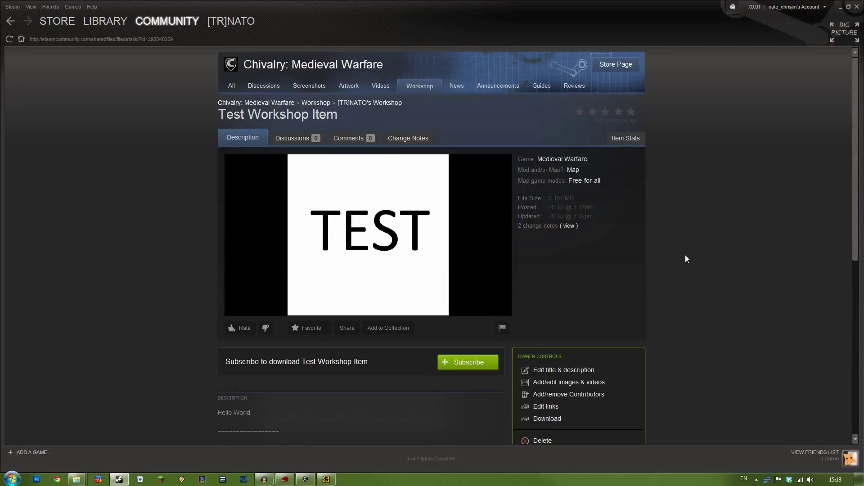